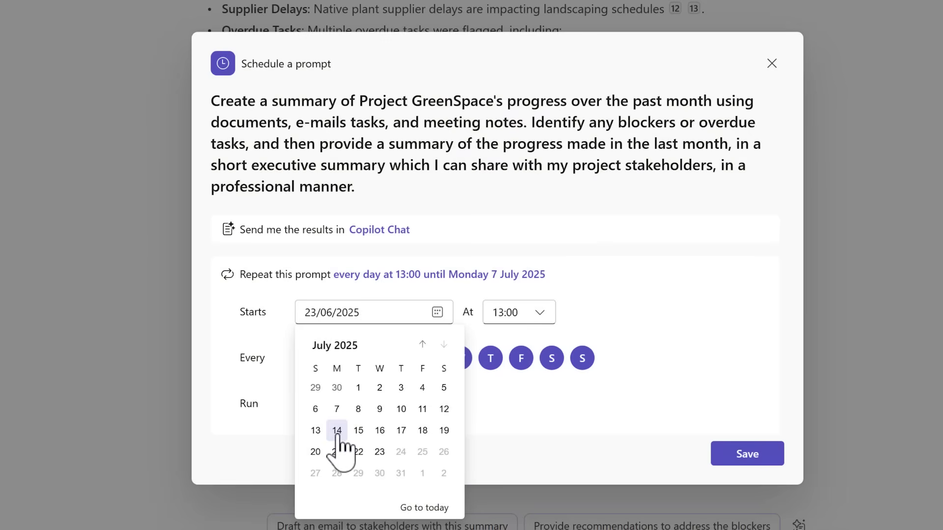
# Step: Pick 14 July as the schedule's start date
pyautogui.click(337, 431)
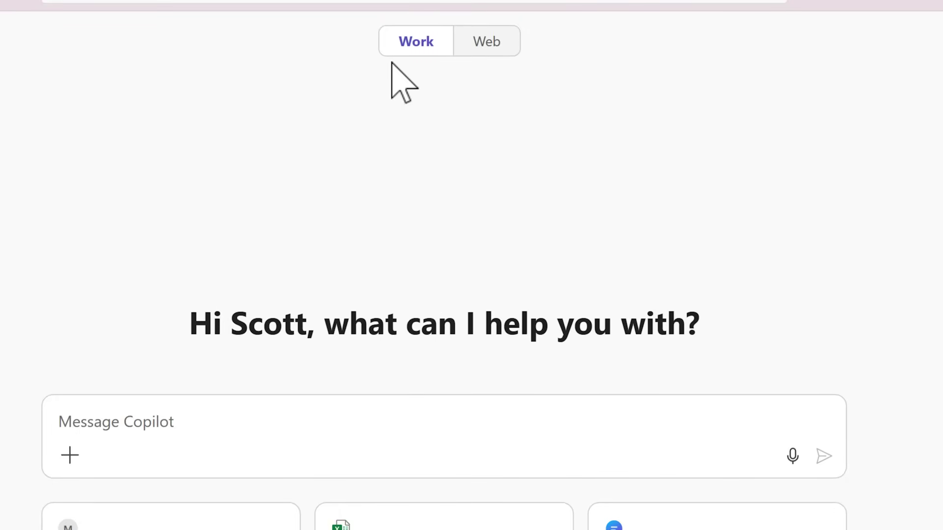
# Step: Switch Copilot from Work to Web results
pyautogui.click(499, 54)
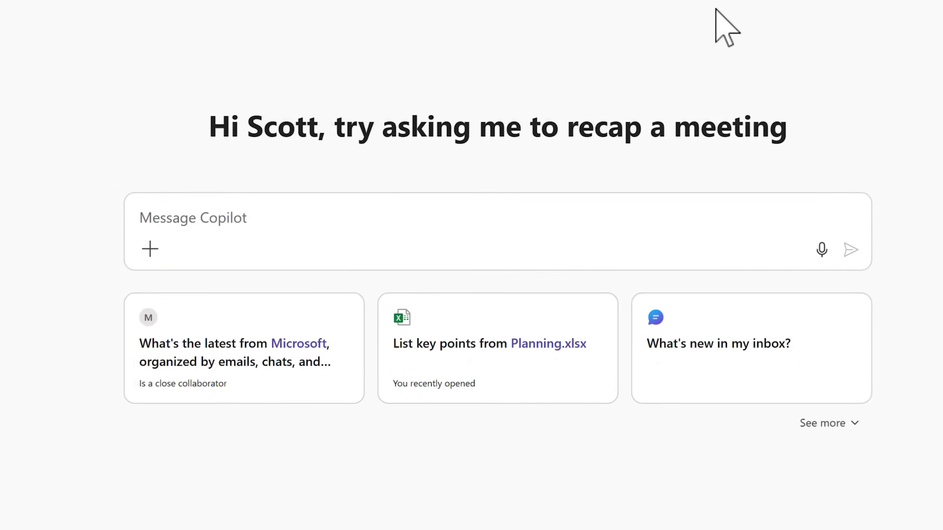
# Step: Paste the Project GreenSpace monthly progress summary prompt into Message Copilot and send it
pyautogui.click(378, 226)
pyautogui.write("Create a summary of Project GreenSpace's progress over the past month using documents, e-mails tasks, and meeting notes. Identify any blockers or overdue tasks, and then provide a summary of the progress made in the last month, in a short executive summary which I can share with my project stakeholders, in a professional manner.")
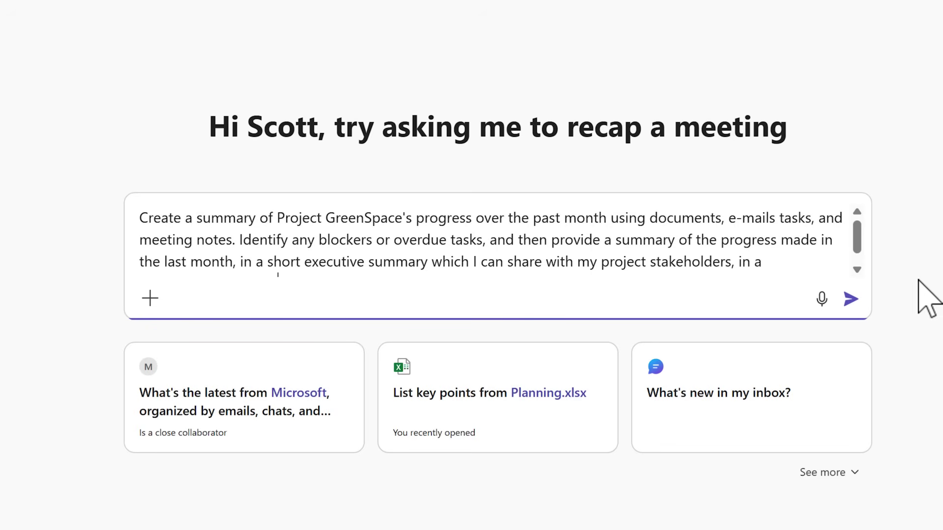
pyautogui.moveTo(860, 236); pyautogui.dragTo(856, 244)
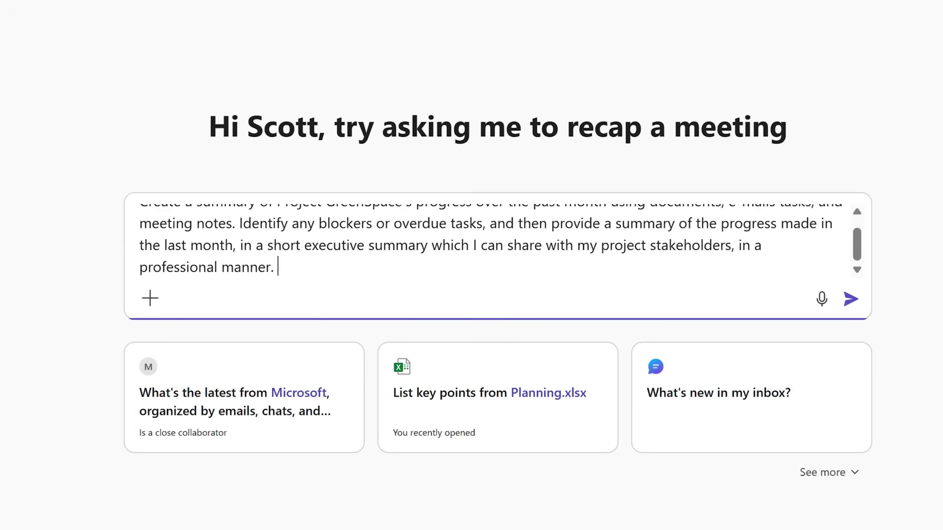
pyautogui.click(851, 299)
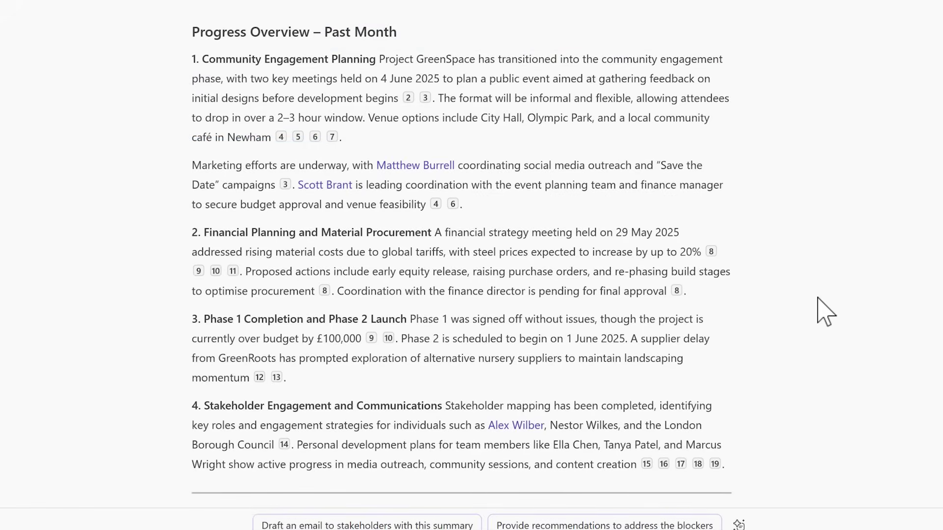
# Step: Scroll through the GreenSpace reply to review the overview, blockers and executive summary
pyautogui.scroll(-6, 780, 340)
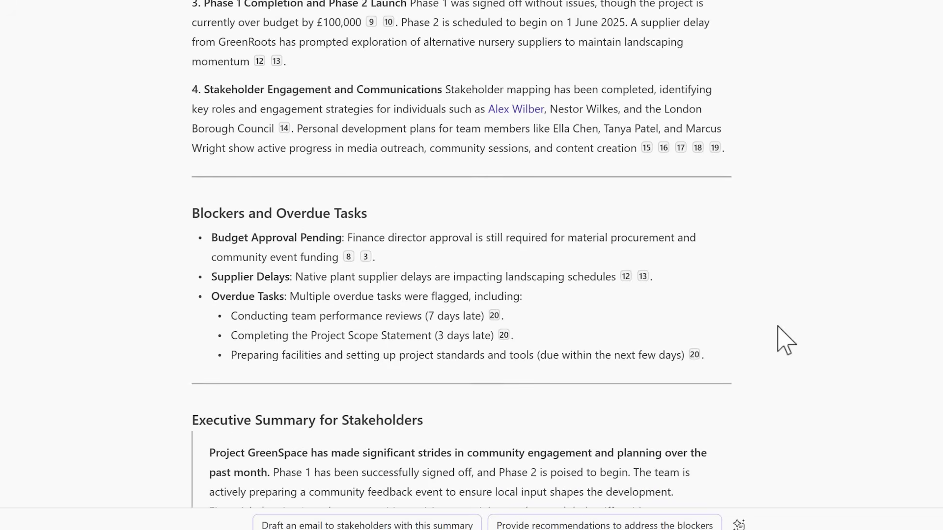
pyautogui.scroll(-3, 761, 344)
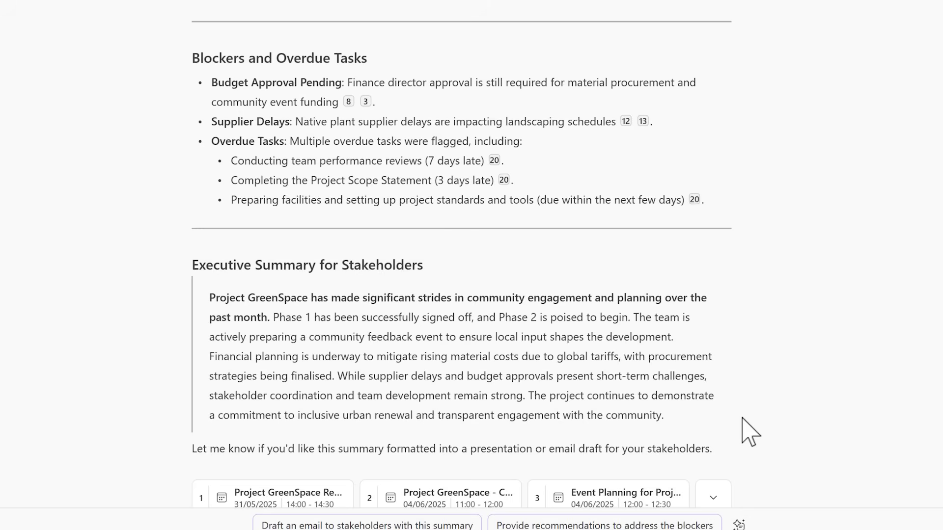
pyautogui.scroll(-2, 671, 409)
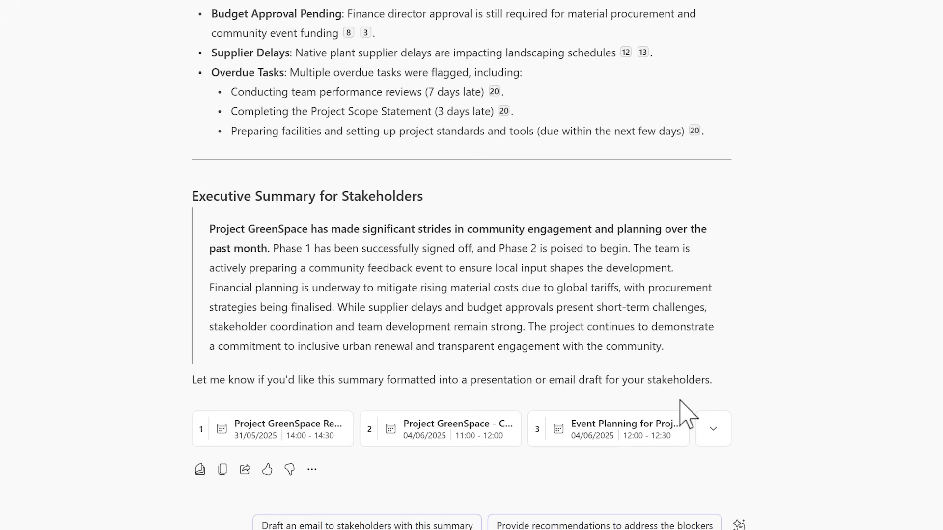
# Step: Schedule the GreenSpace prompt from 14/07/2025 at 09:30, every month, 3 runs, and save
pyautogui.click(312, 469)
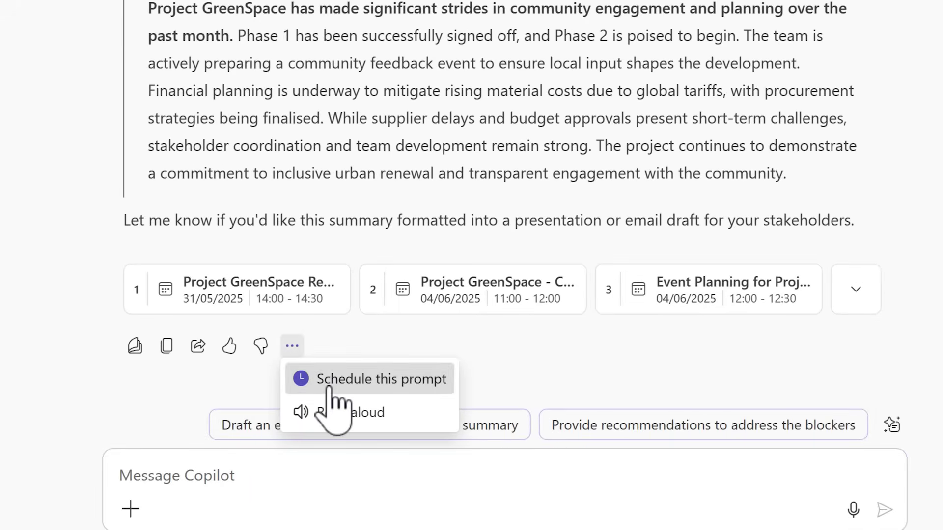
pyautogui.click(329, 387)
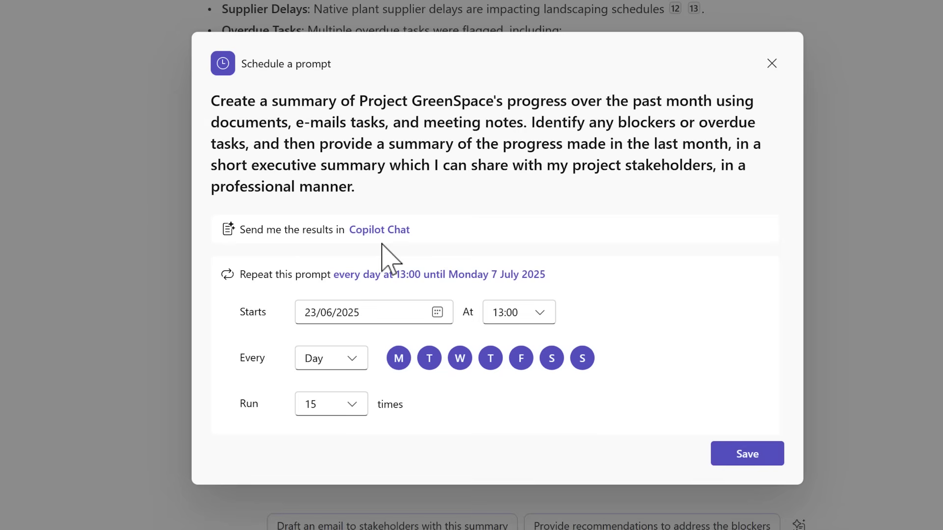
pyautogui.click(437, 312)
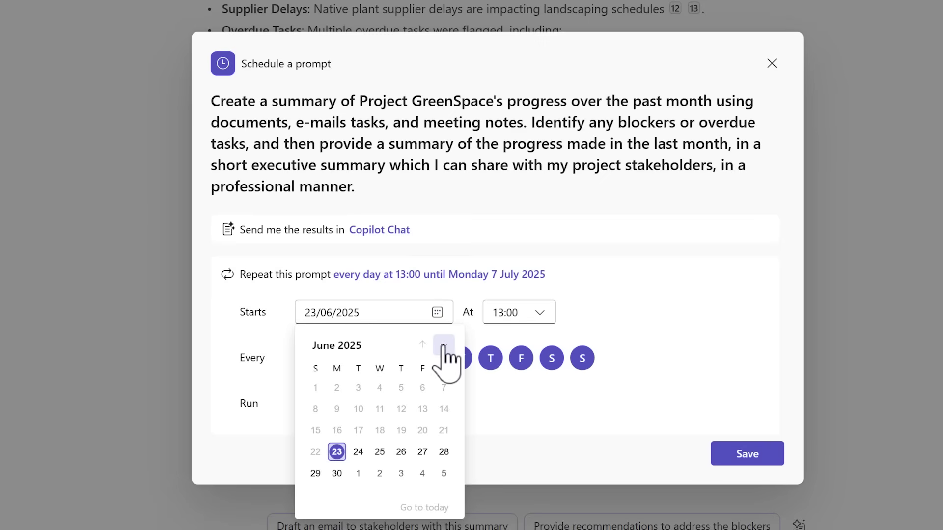
pyautogui.click(443, 345)
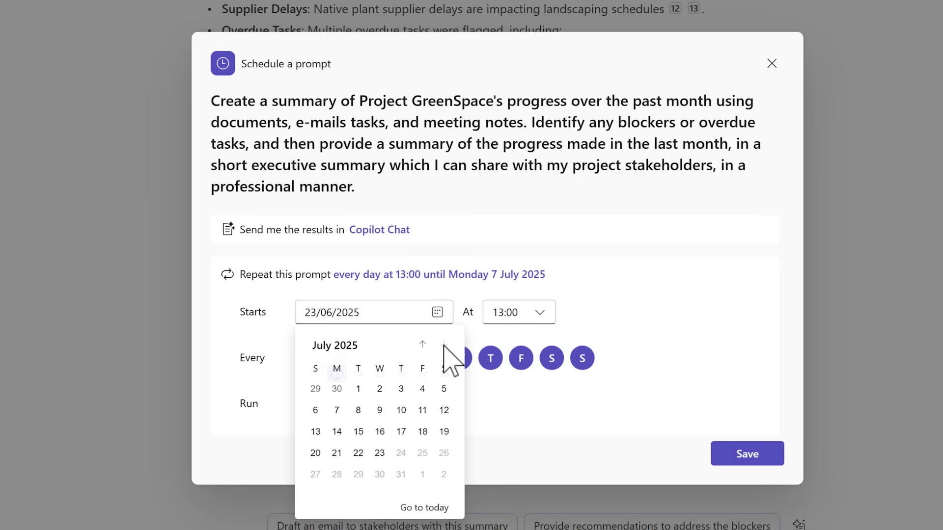
pyautogui.click(337, 432)
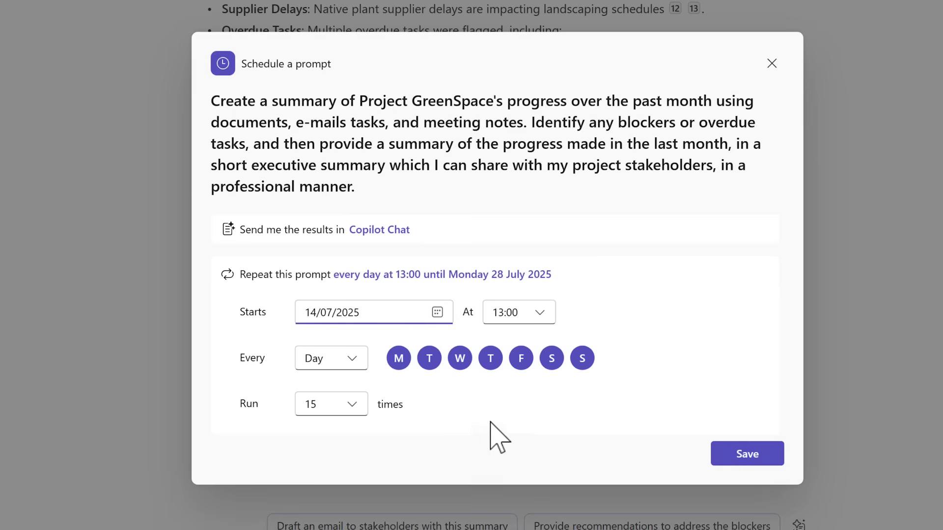
pyautogui.click(537, 314)
pyautogui.click(580, 391)
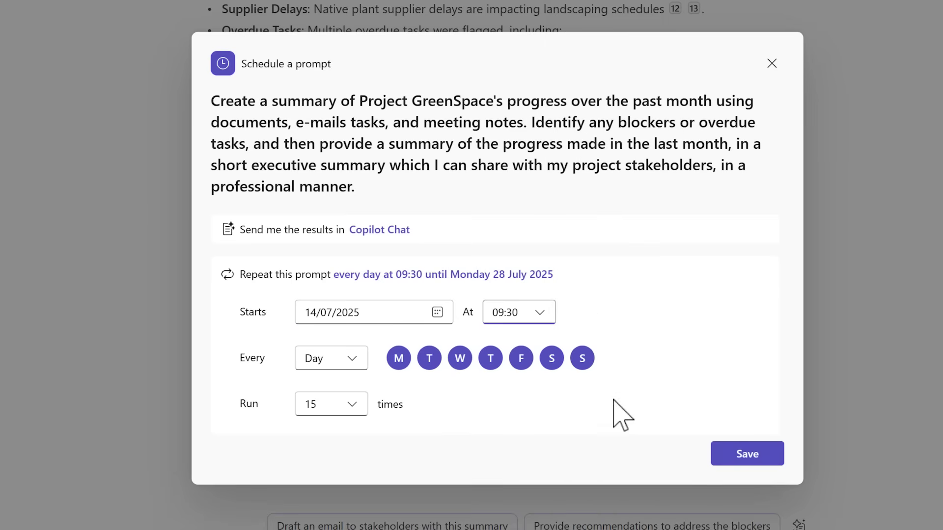
pyautogui.click(347, 363)
pyautogui.click(348, 442)
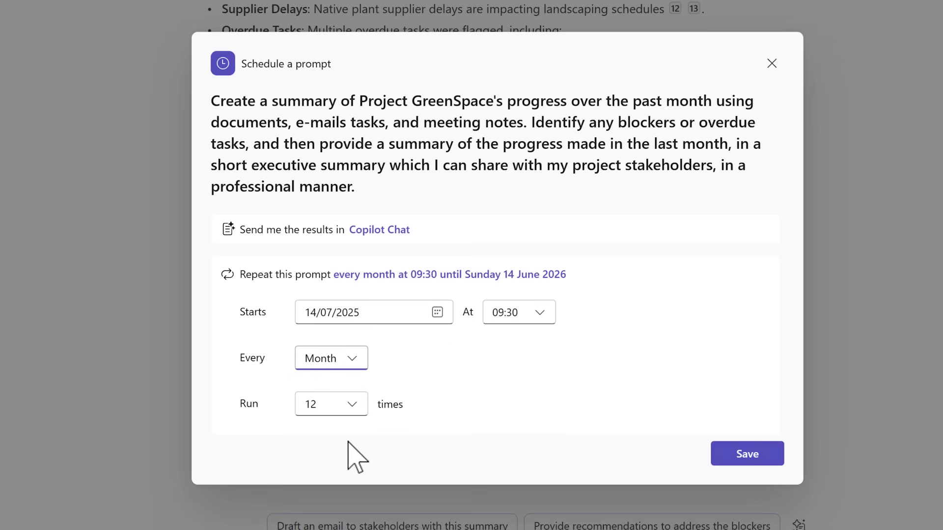
pyautogui.click(355, 406)
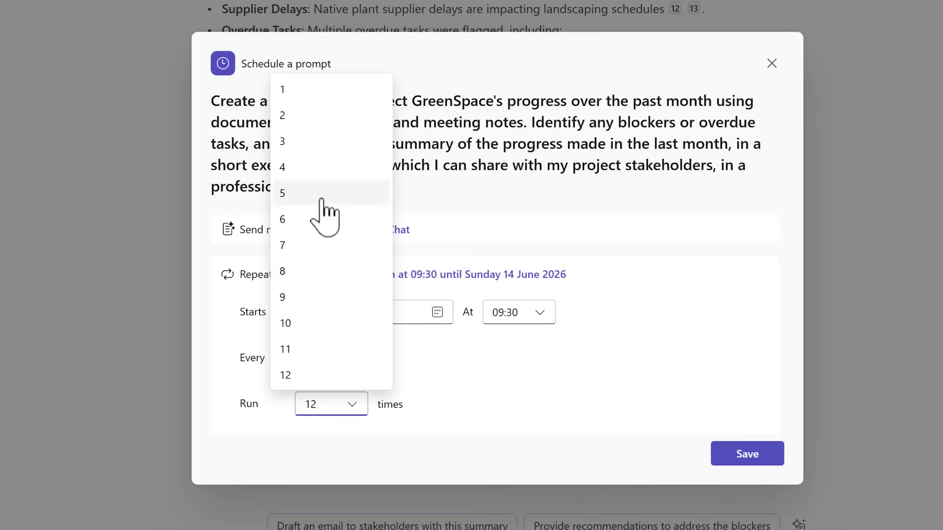
pyautogui.click(326, 141)
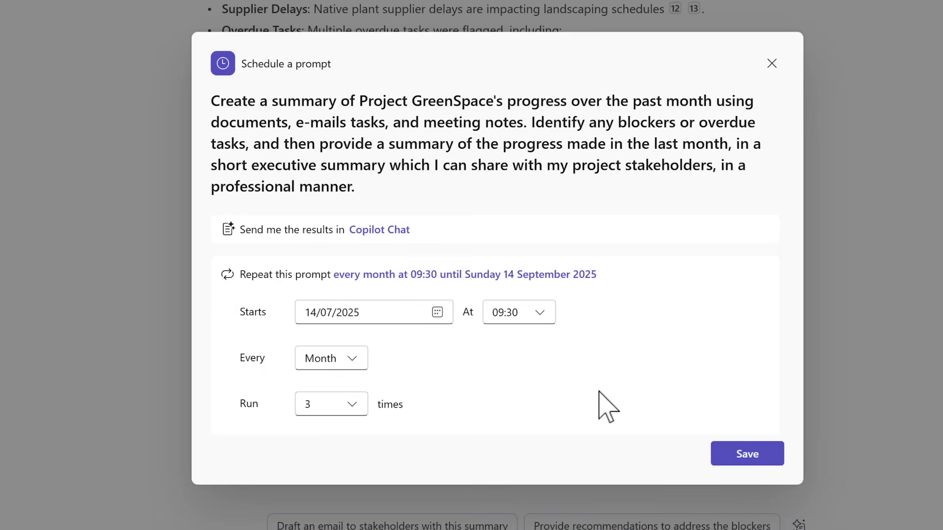
pyautogui.click(753, 456)
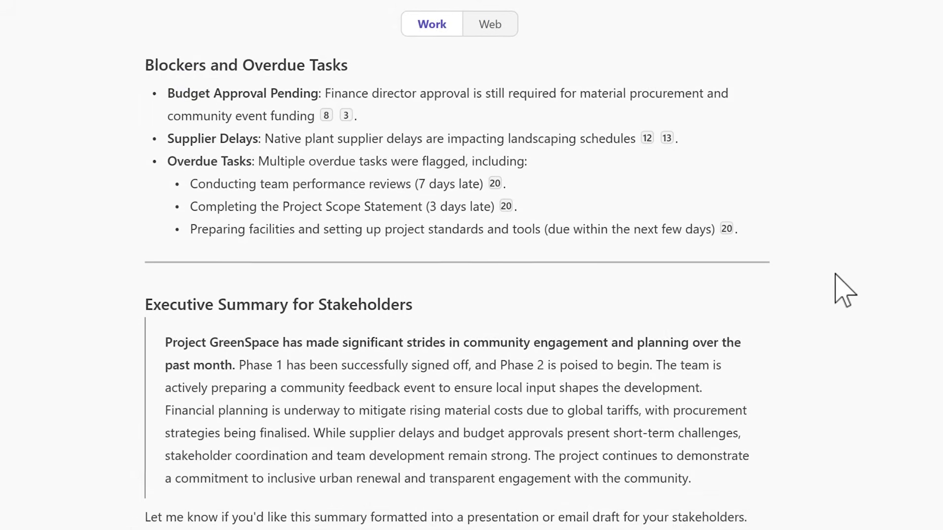
pyautogui.click(885, 20)
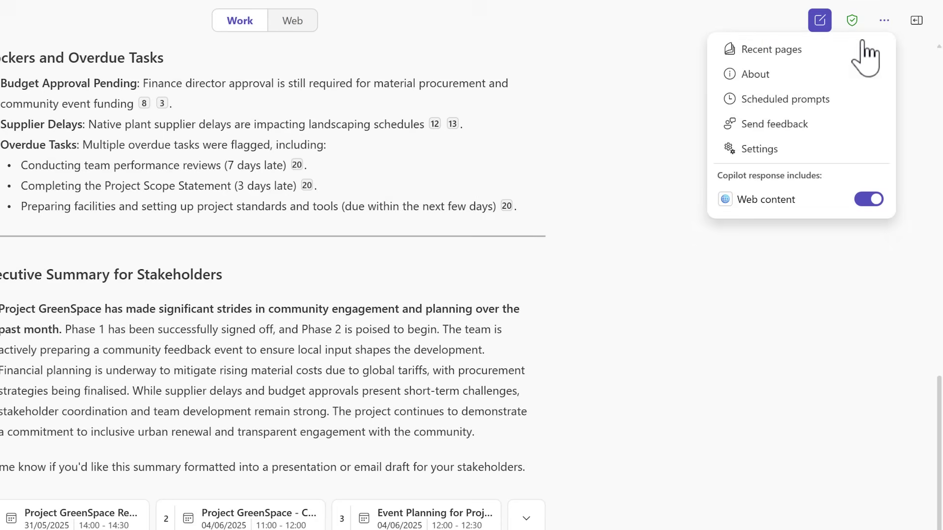
pyautogui.click(802, 105)
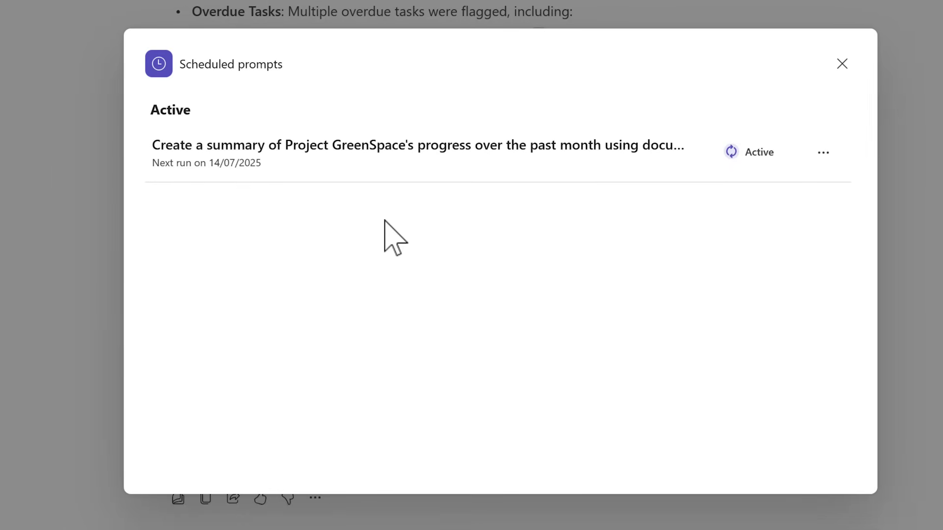
pyautogui.click(824, 156)
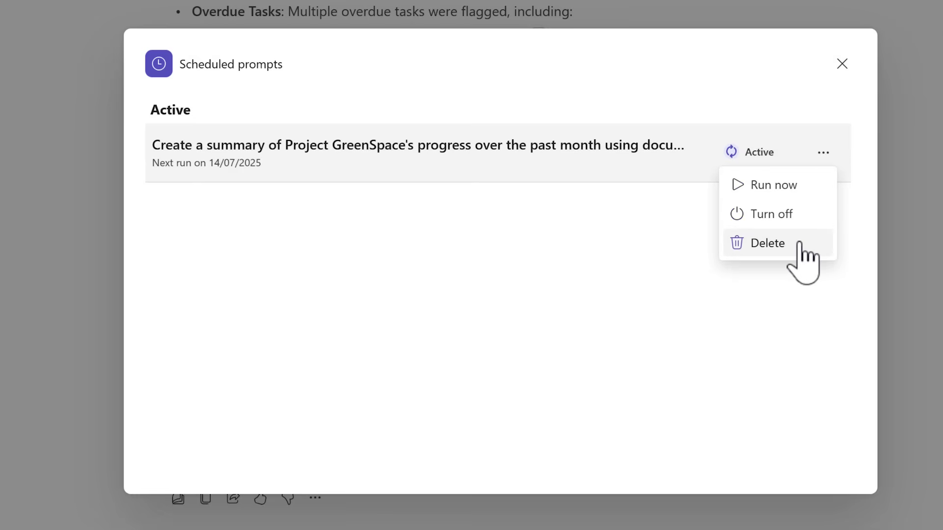
pyautogui.click(842, 64)
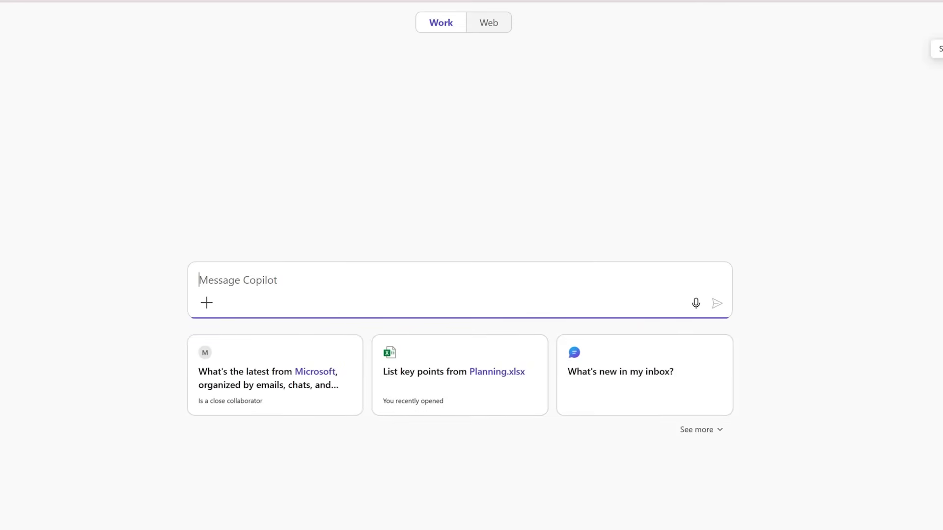
# Step: Paste the performance review prompt on last month's accomplishments, learning and feedback, and send it
pyautogui.hotkey('ctrl', 'v')
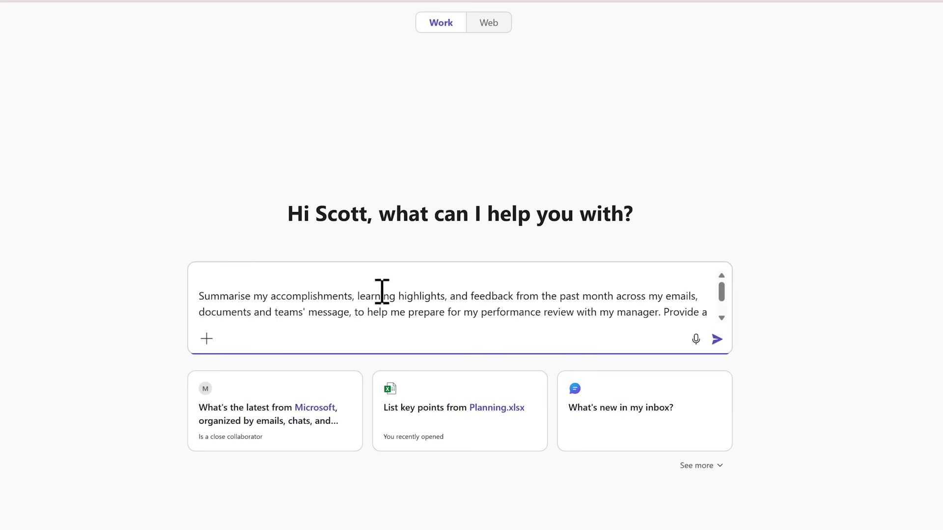
pyautogui.moveTo(726, 291); pyautogui.dragTo(725, 298)
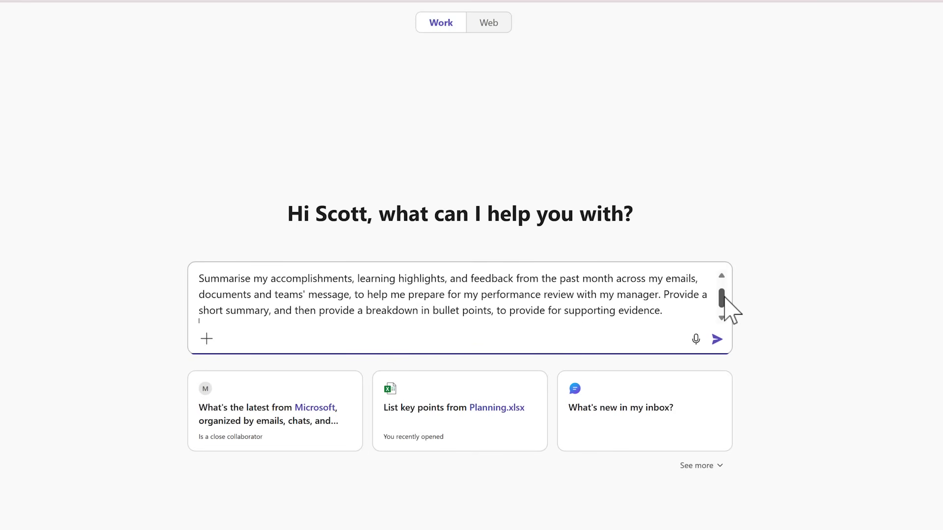
pyautogui.moveTo(724, 297); pyautogui.dragTo(725, 302)
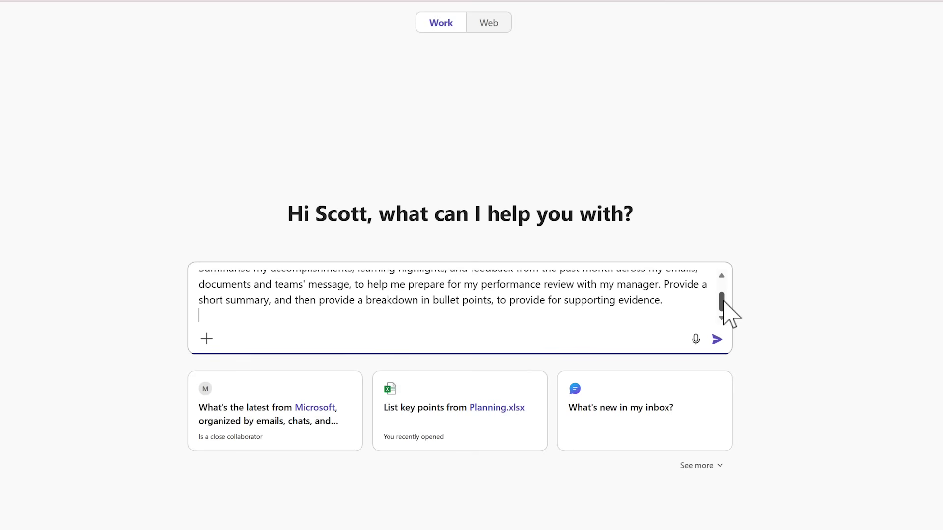
pyautogui.click(717, 340)
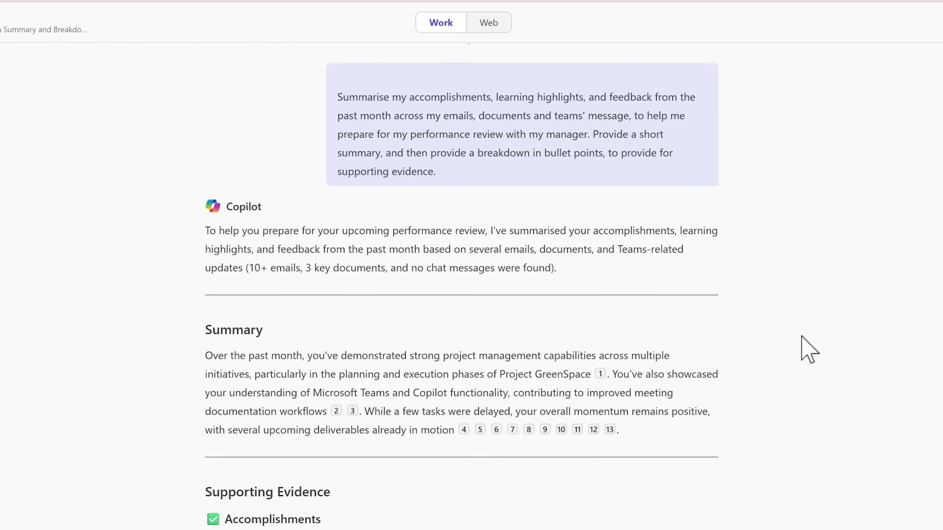
pyautogui.scroll(-5, 809, 350)
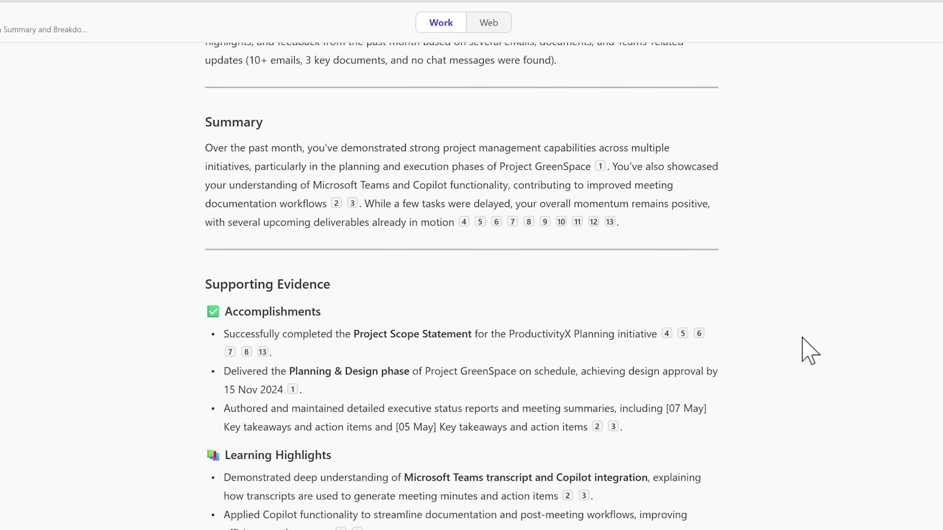
pyautogui.scroll(-1, 809, 349)
pyautogui.scroll(-5, 803, 339)
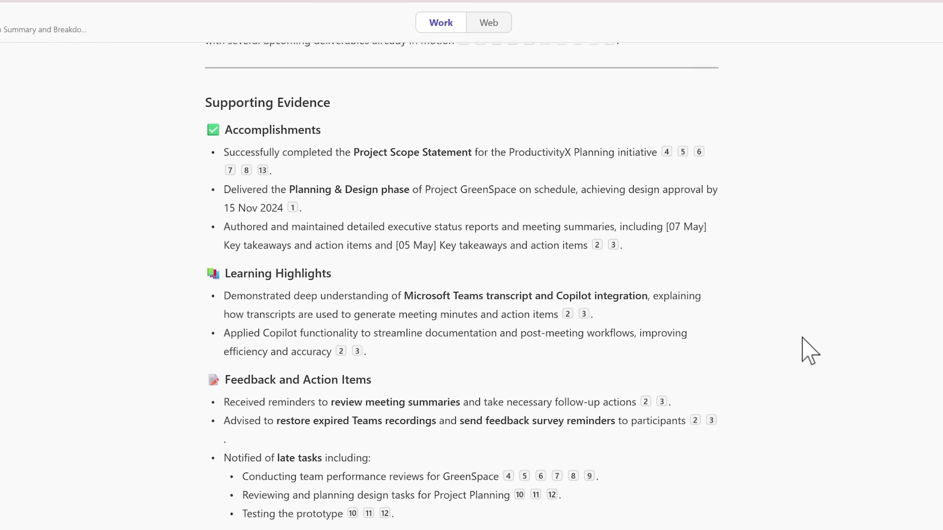
pyautogui.scroll(-3, 809, 350)
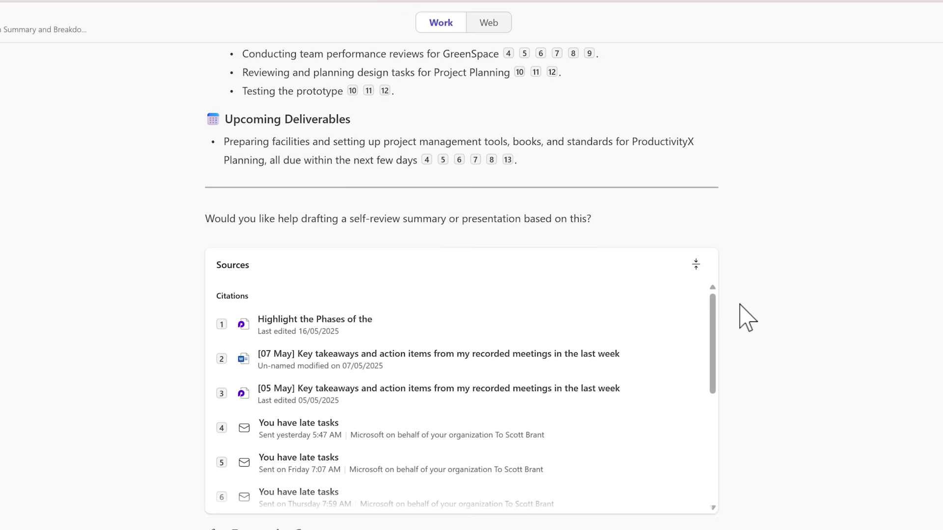
pyautogui.scroll(1, 746, 318)
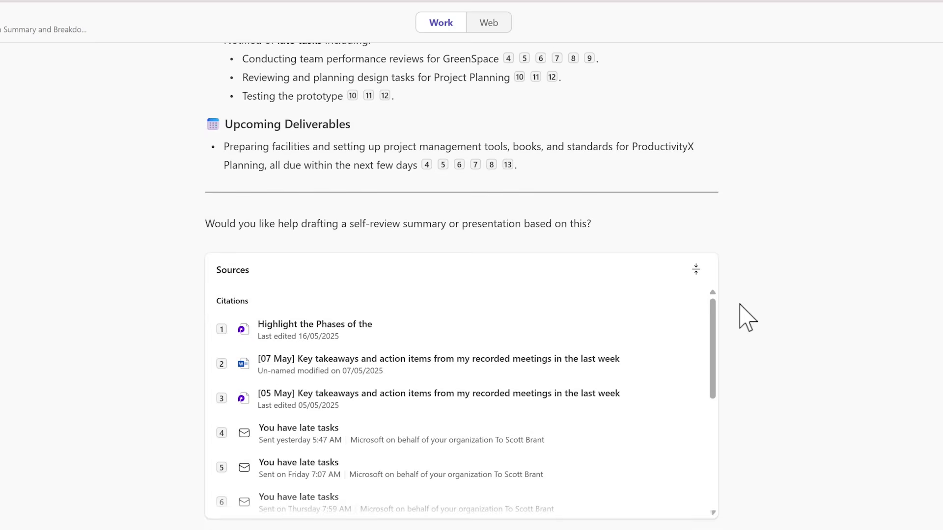
pyautogui.scroll(15, 746, 318)
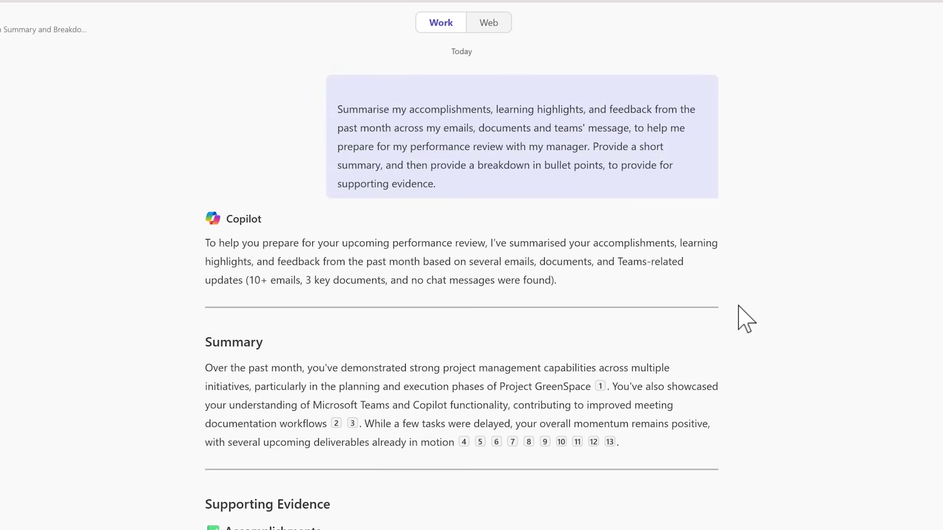
pyautogui.moveTo(661, 142)
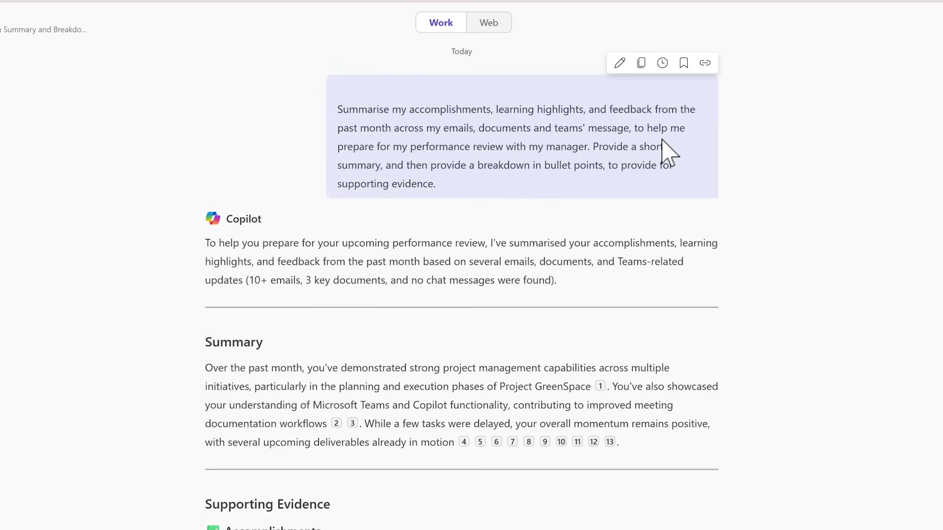
# Step: Schedule the performance review prompt from 21/07/2025 at 13:30, every month, 12 runs, and save
pyautogui.click(663, 62)
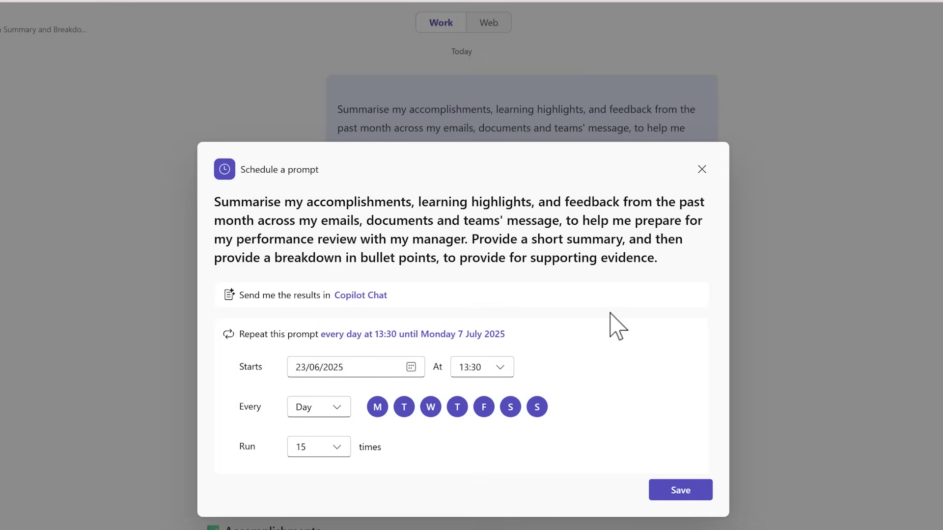
pyautogui.click(411, 368)
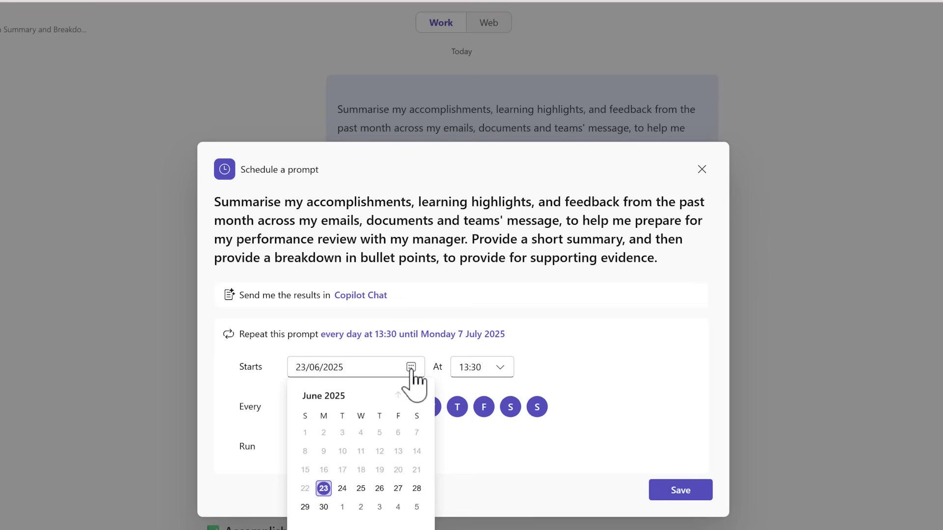
pyautogui.click(416, 394)
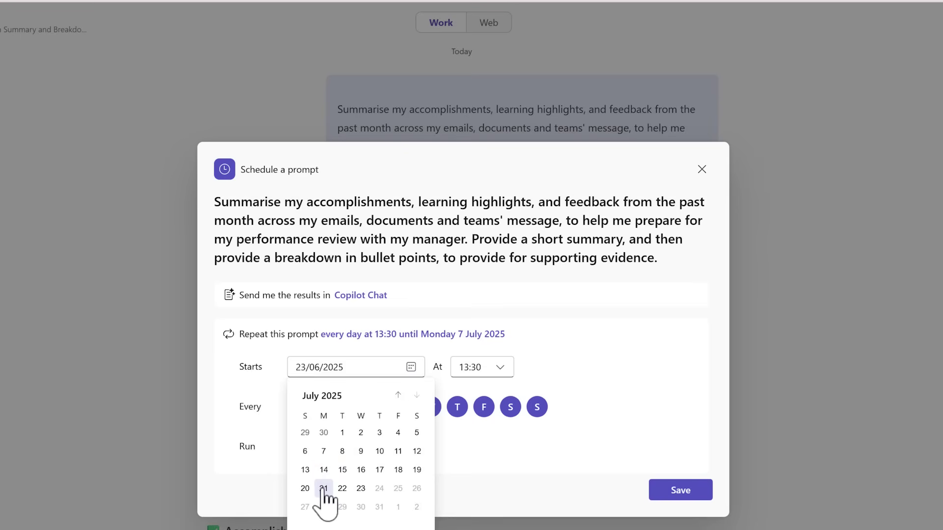
pyautogui.click(323, 488)
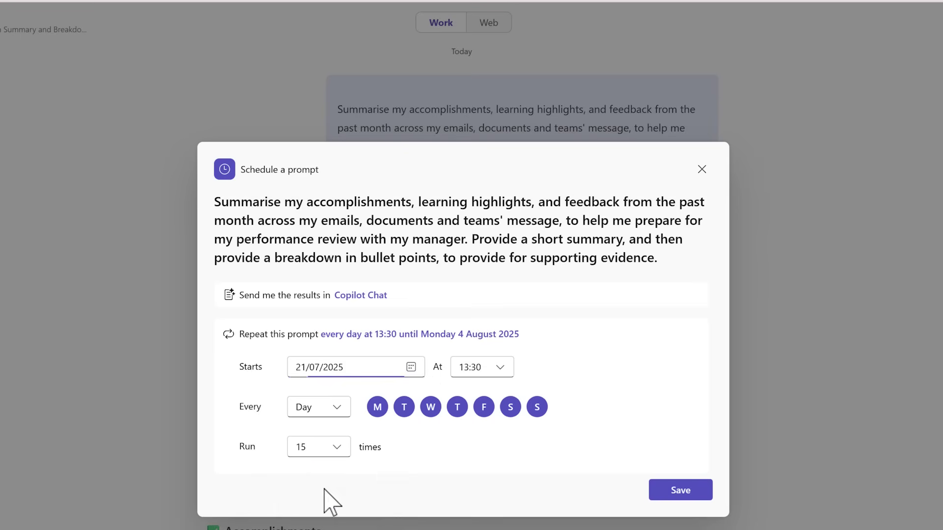
pyautogui.click(497, 376)
pyautogui.click(497, 373)
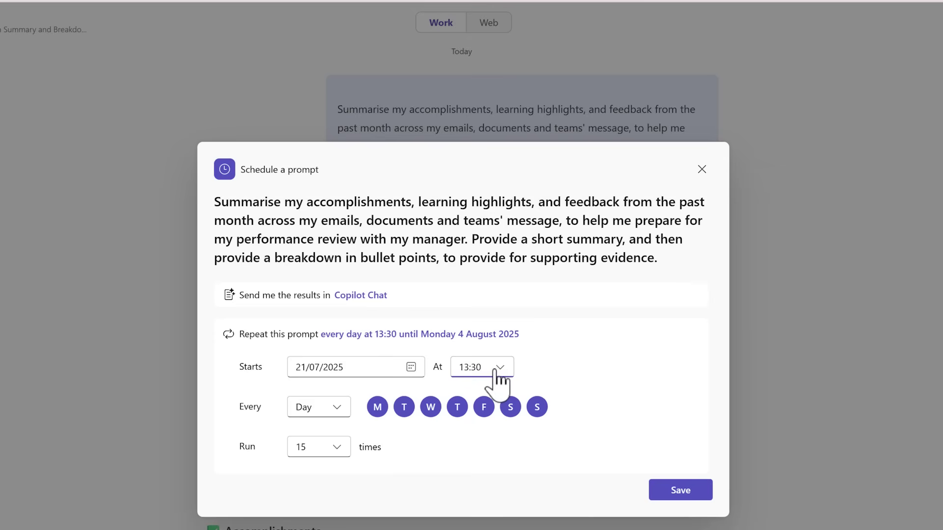
pyautogui.click(335, 412)
pyautogui.click(337, 478)
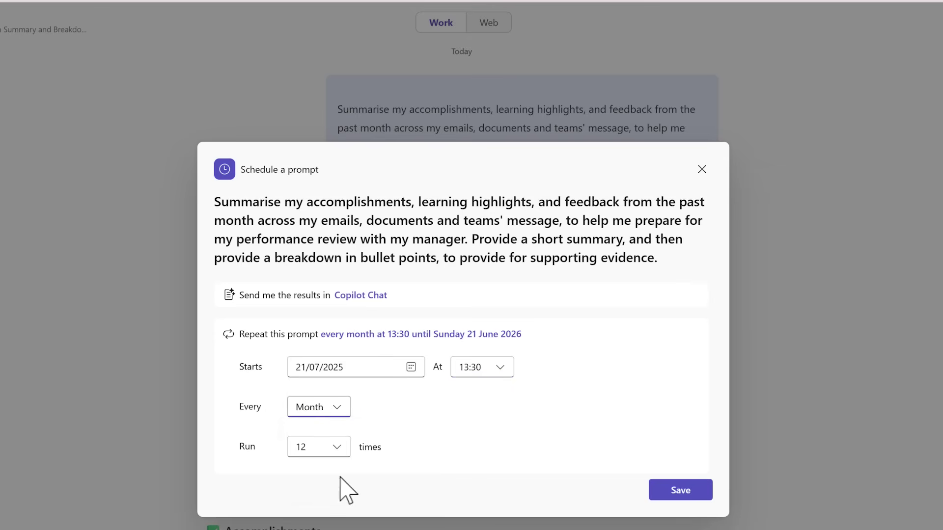
pyautogui.click(339, 451)
pyautogui.click(338, 448)
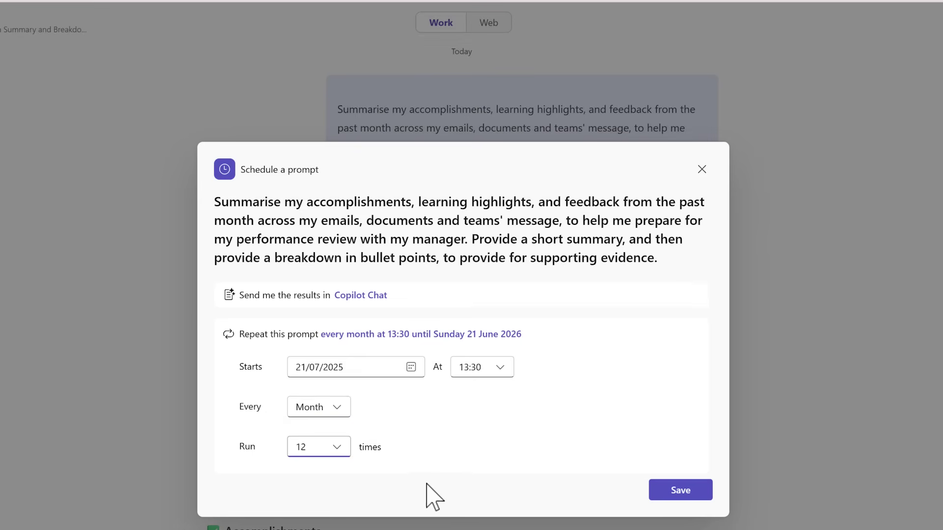
pyautogui.click(657, 492)
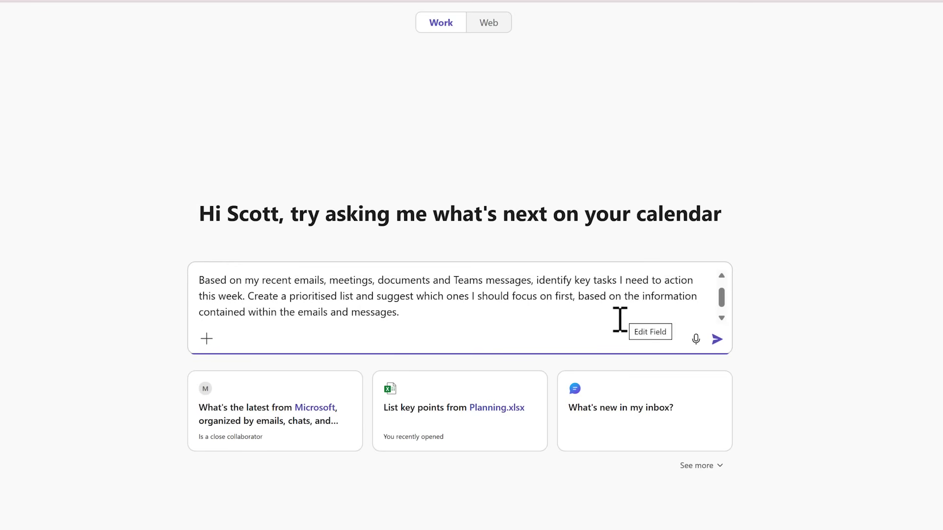
# Step: Submit the prompt asking for this week's prioritised key tasks
pyautogui.click(717, 339)
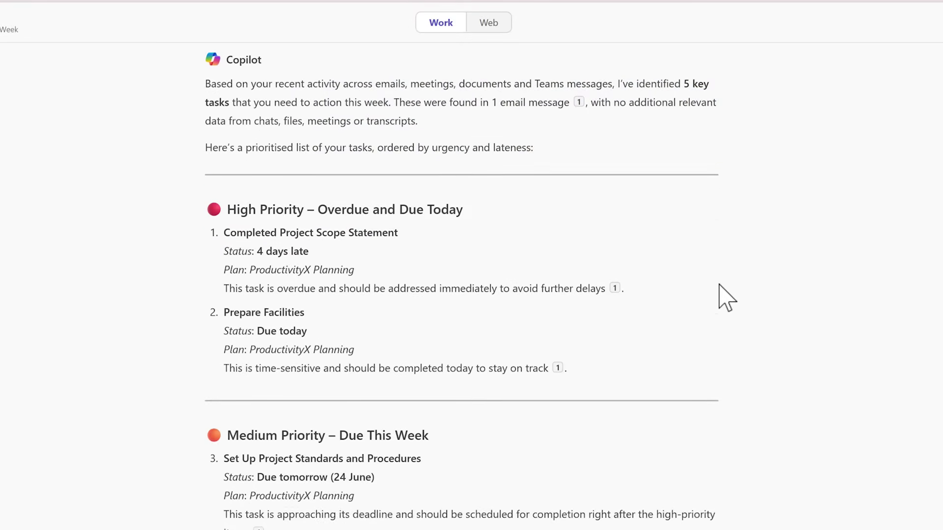
# Step: Start scheduling the weekly tasks prompt with a start date of 30 June 2025
pyautogui.scroll(3, 724, 295)
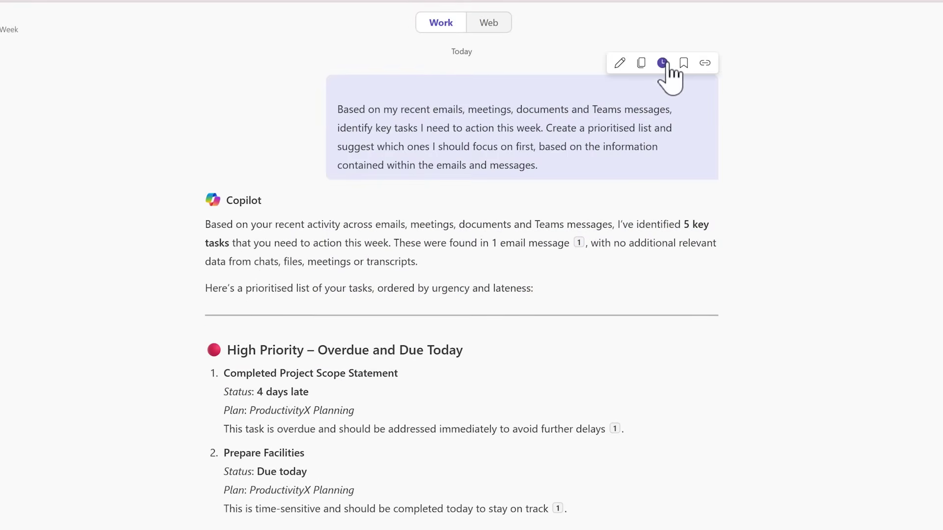
pyautogui.click(663, 64)
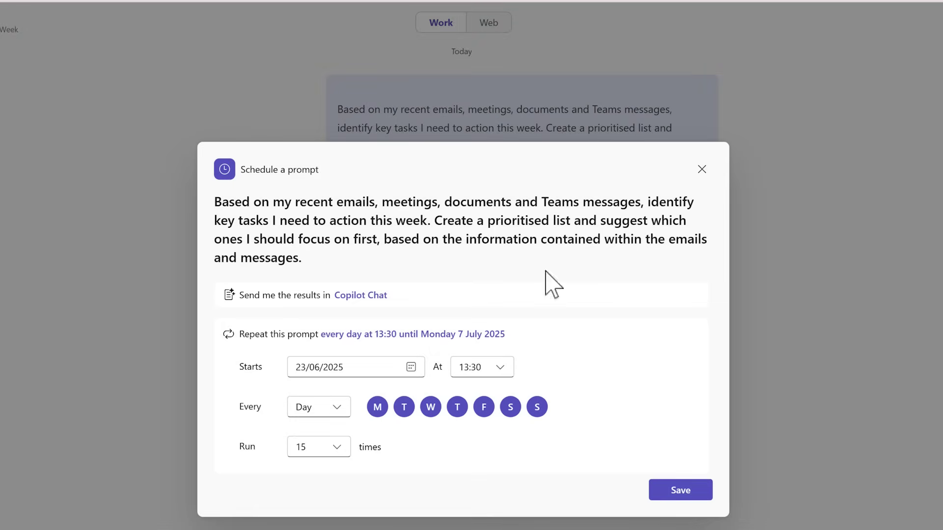
pyautogui.click(412, 370)
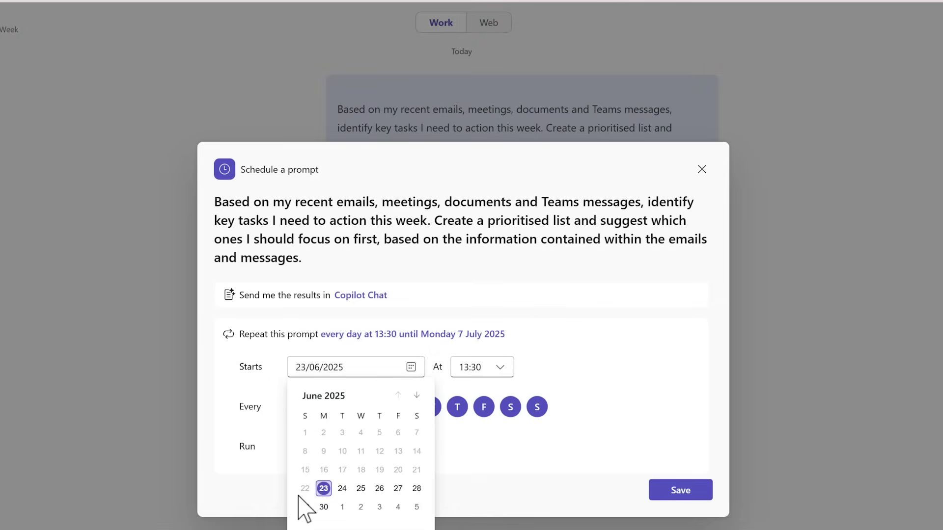
pyautogui.click(323, 507)
# Step: Make it repeat only on Mondays at 09:00 and save the schedule
pyautogui.click(403, 406)
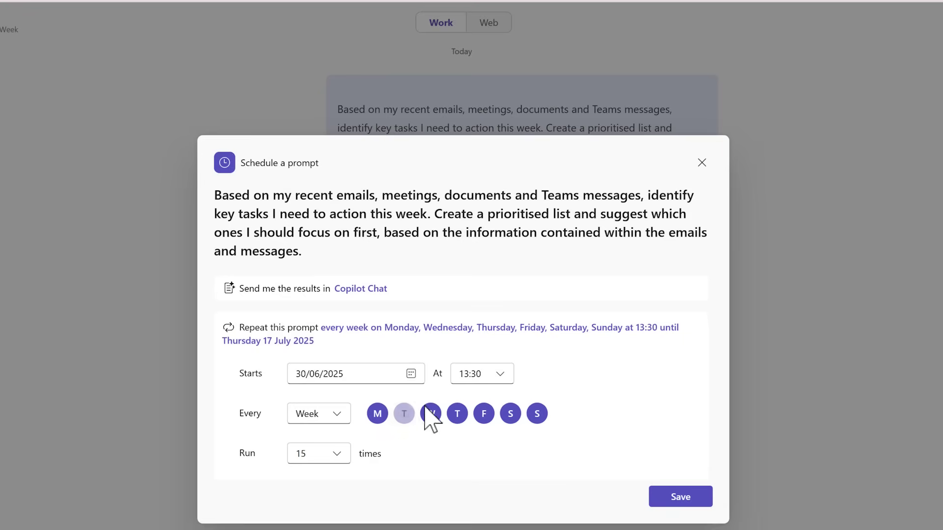
pyautogui.click(431, 408)
pyautogui.click(457, 407)
pyautogui.click(483, 413)
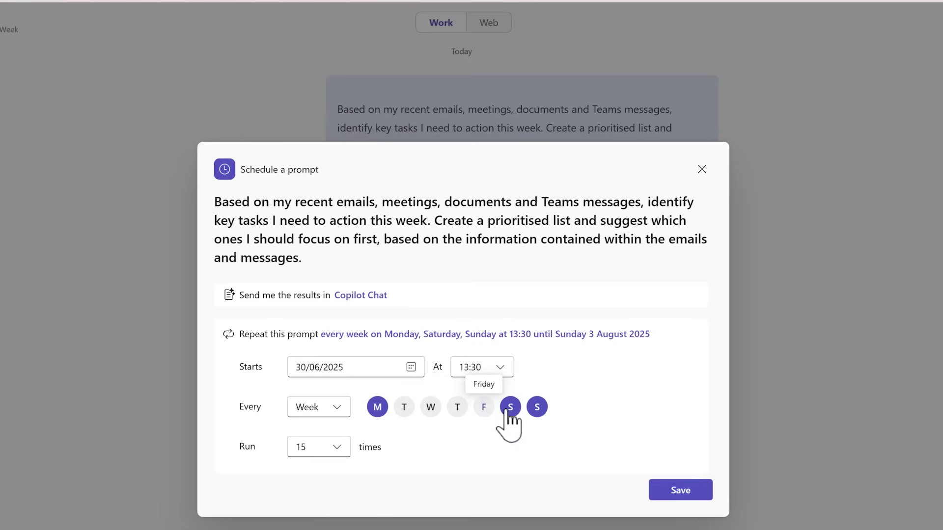
pyautogui.click(510, 408)
pyautogui.click(536, 408)
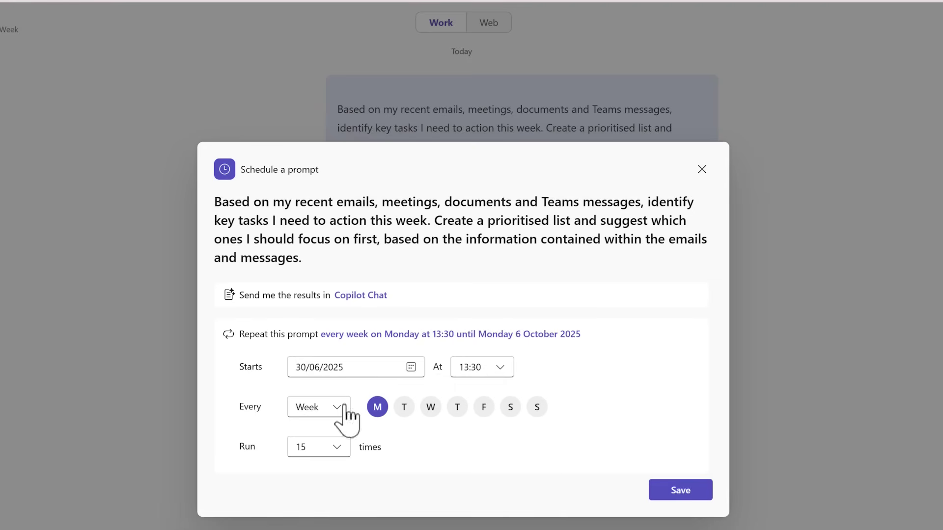
pyautogui.click(506, 371)
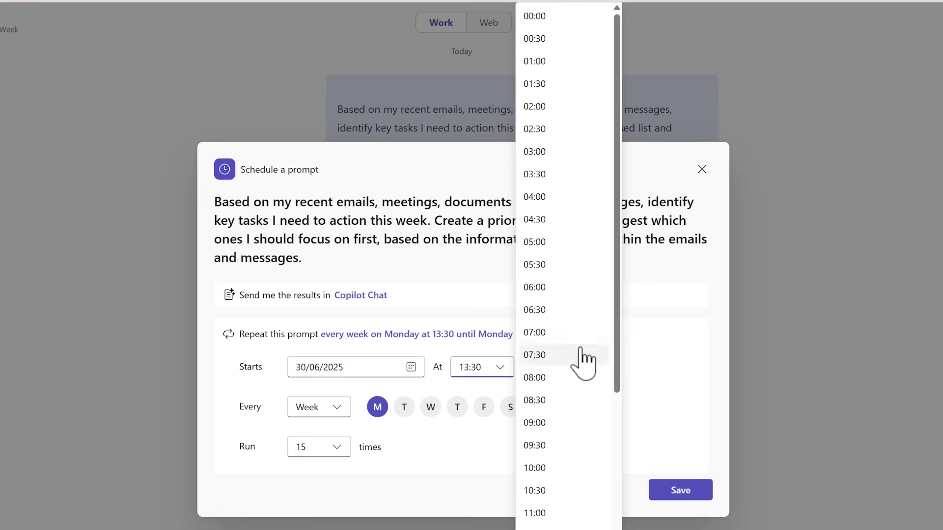
pyautogui.click(565, 425)
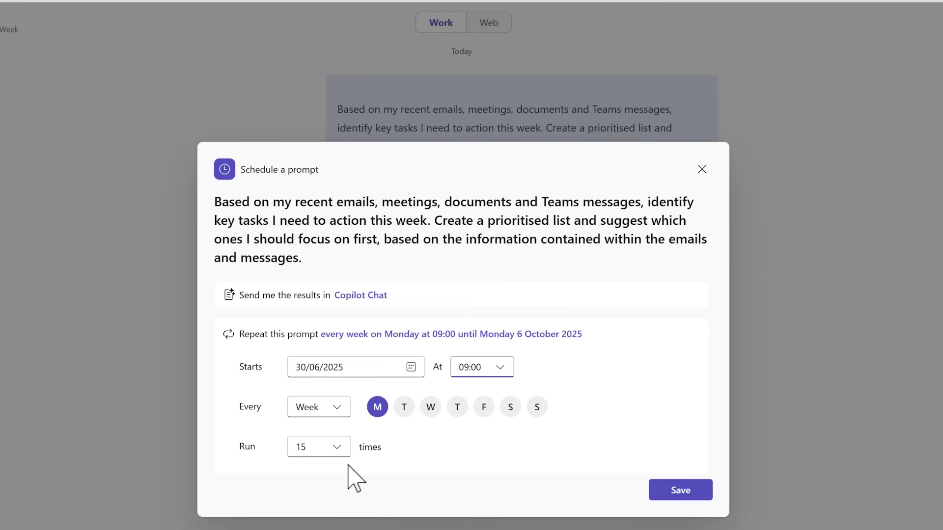
pyautogui.click(682, 491)
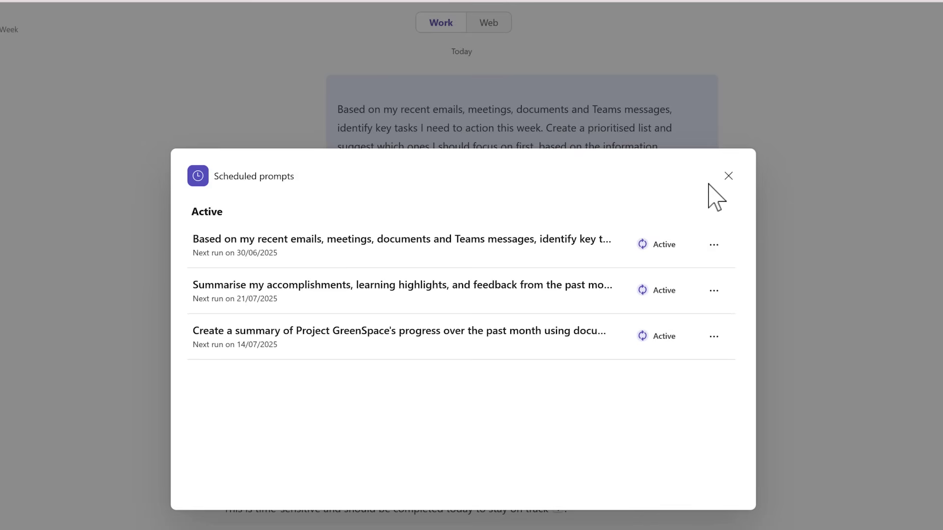
# Step: Run the accomplishments summary prompt now and close the Scheduled prompts list
pyautogui.click(708, 297)
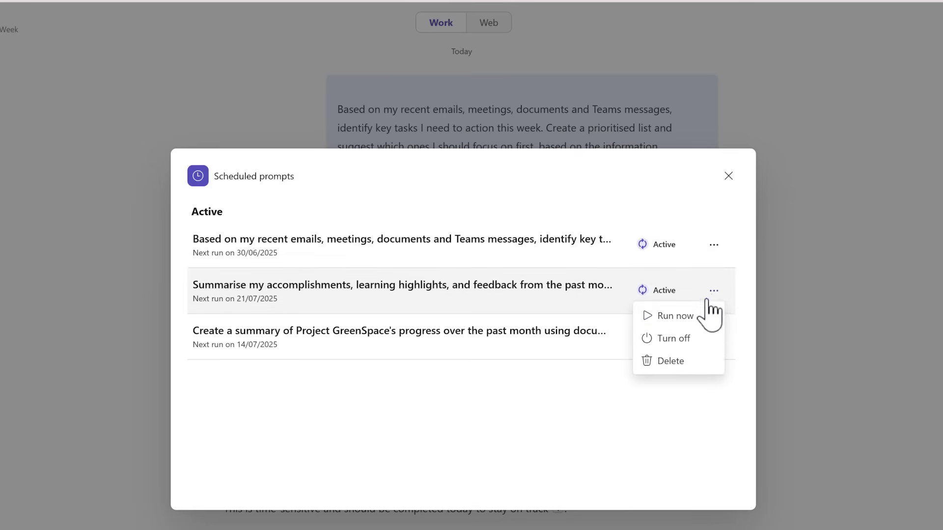
pyautogui.click(687, 318)
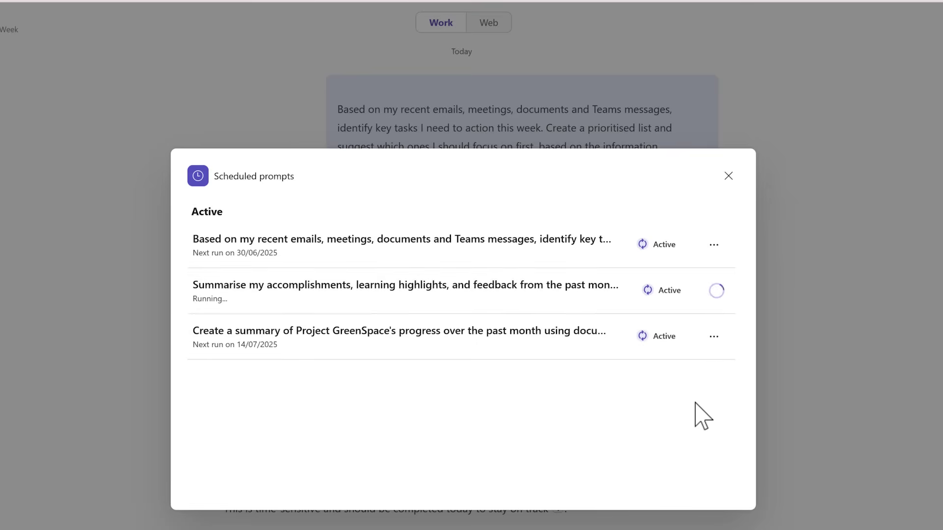
pyautogui.click(728, 176)
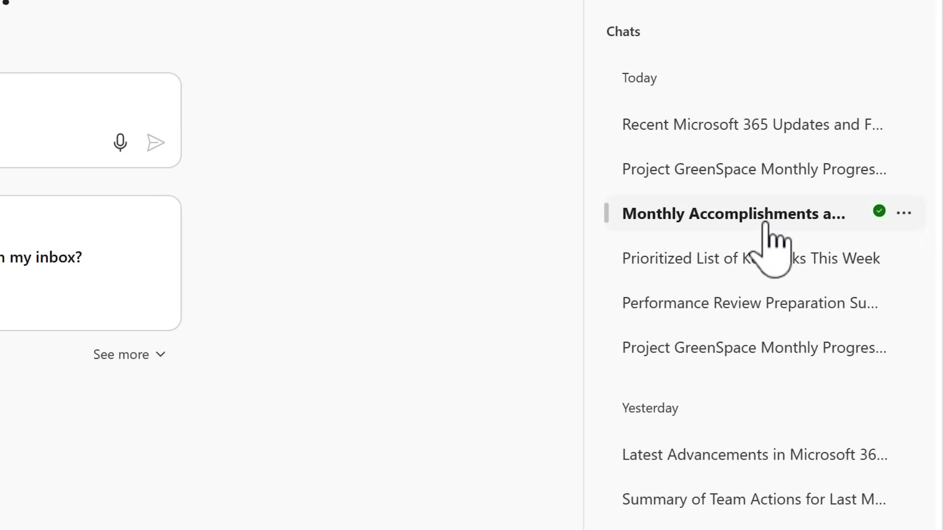
# Step: Open the Monthly Accomplishments chat and scroll up to its original prompt
pyautogui.click(734, 218)
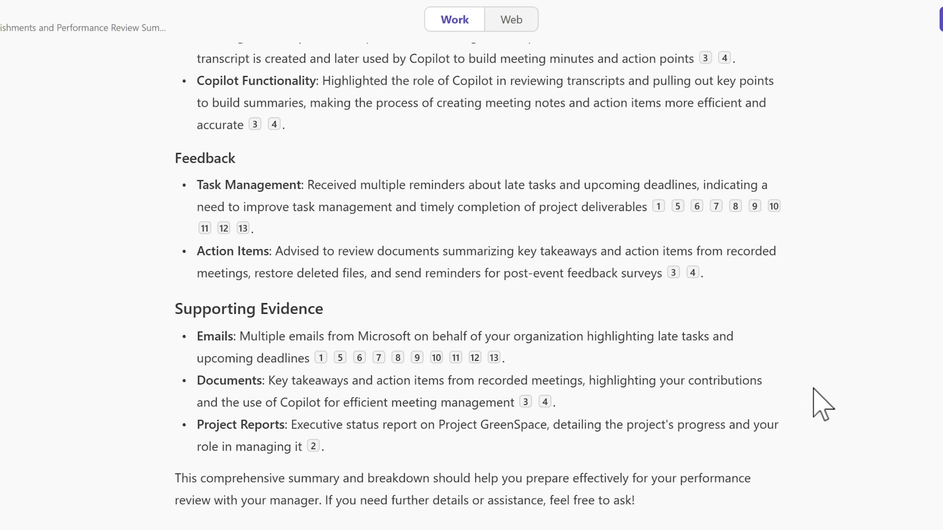
pyautogui.scroll(4, 739, 388)
pyautogui.scroll(6, 739, 390)
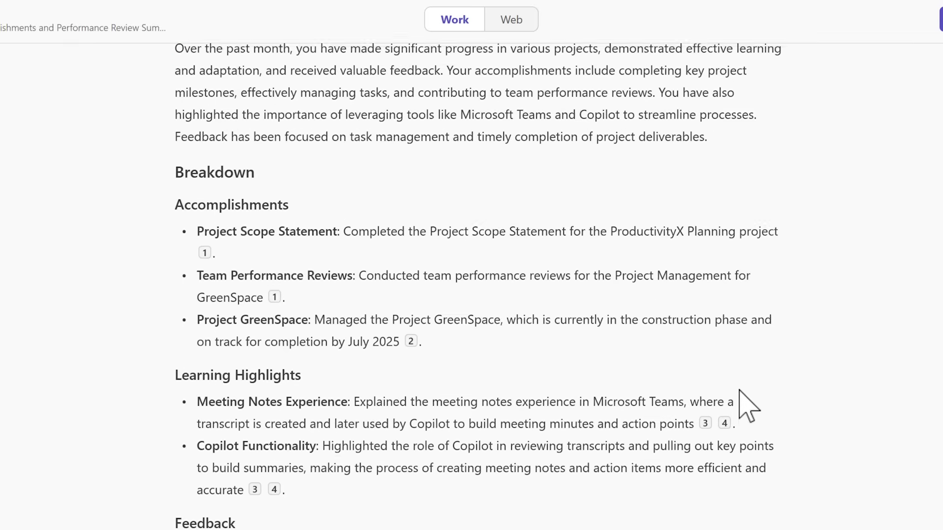
pyautogui.scroll(3, 744, 405)
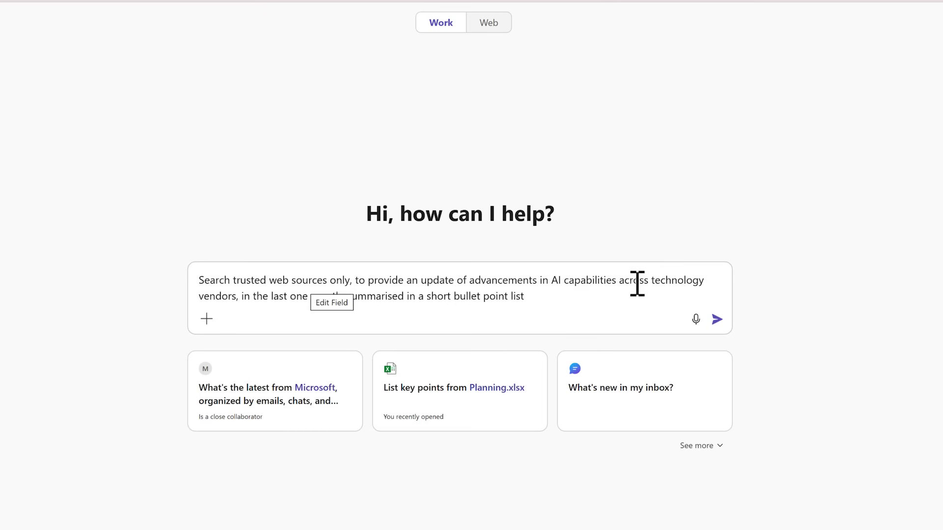
# Step: Send the web AI advancements prompt and expand its list of three cited sources
pyautogui.click(718, 320)
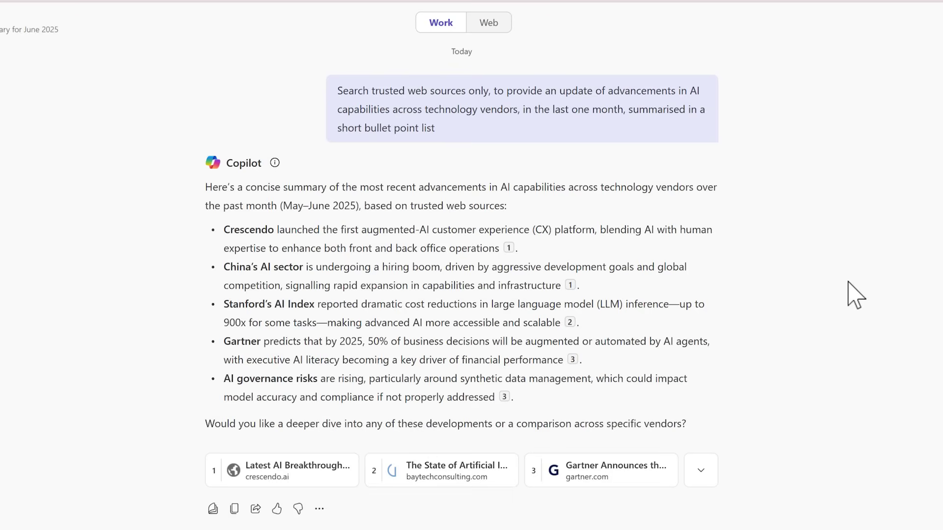
pyautogui.click(702, 472)
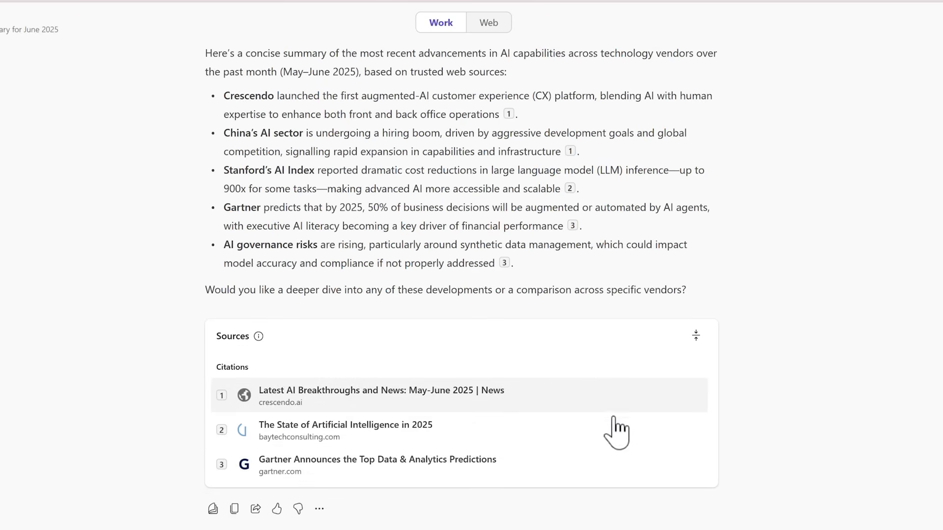
pyautogui.scroll(3, 754, 411)
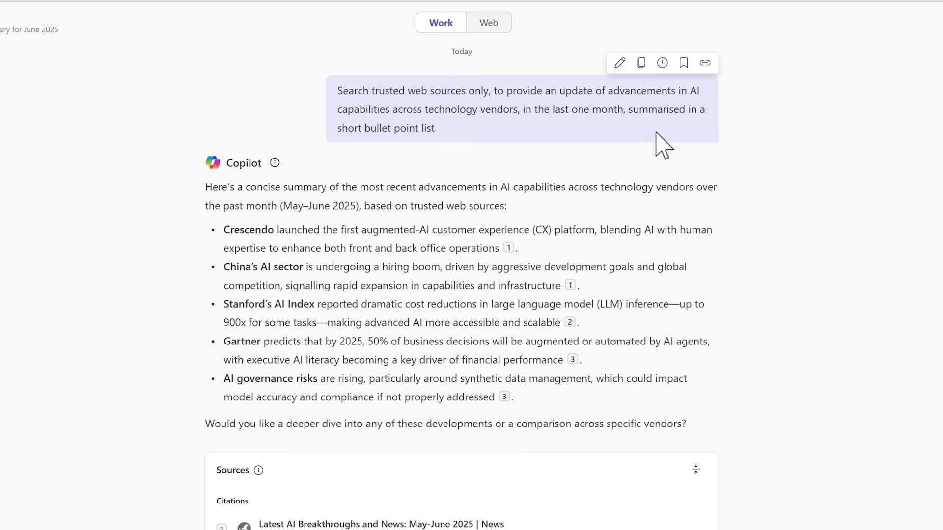
# Step: Open the Schedule a prompt dialog for the AI advancements prompt
pyautogui.click(663, 63)
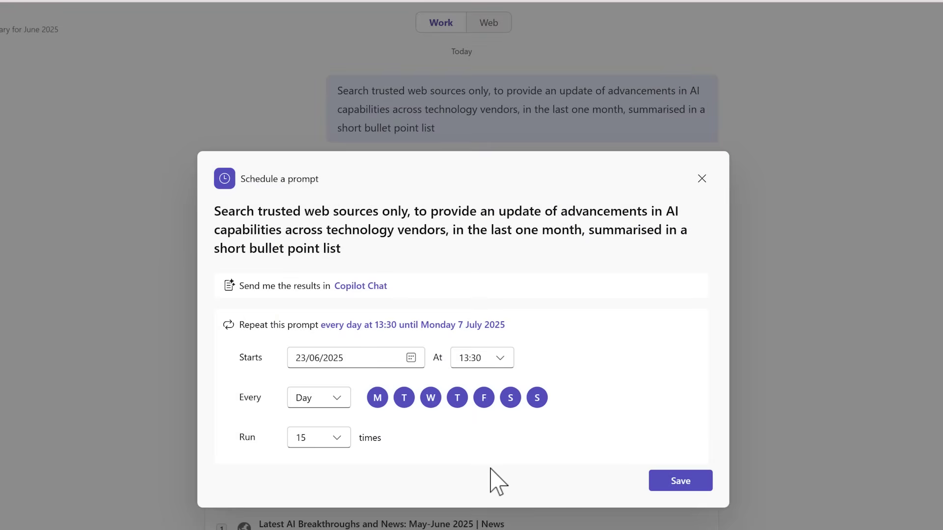